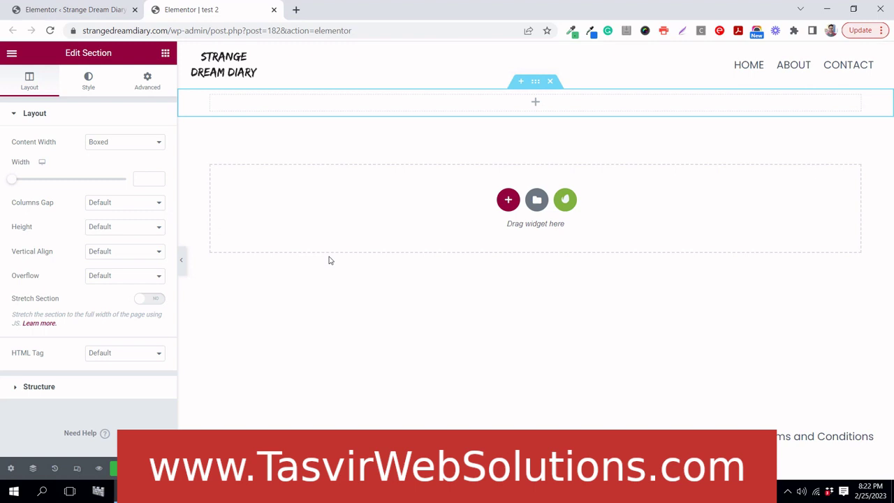
Add a Heading, a Lorem ipsum Text Editor and a 'Click here' Button to the top section
left_click(165, 54)
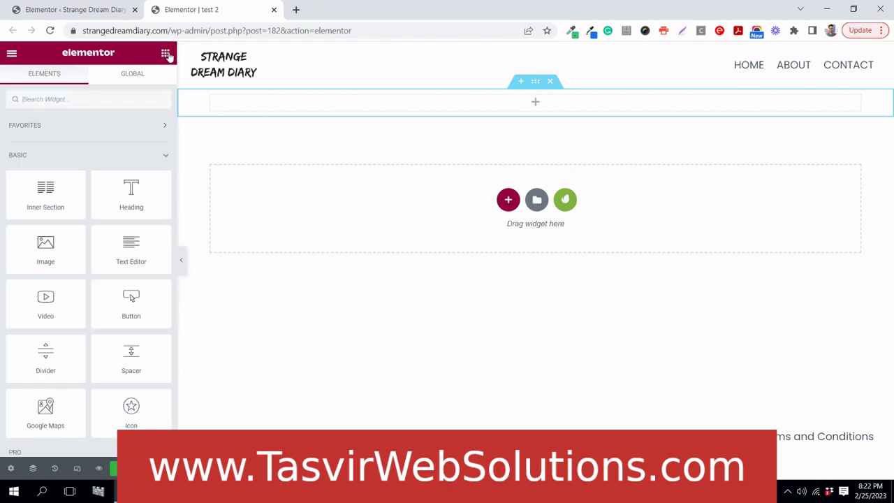
left_click_drag(132, 199, 351, 105)
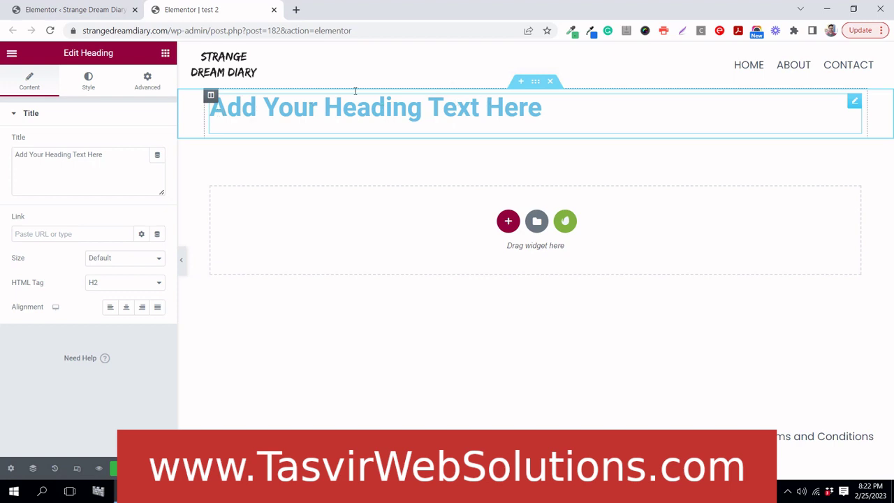
left_click(164, 54)
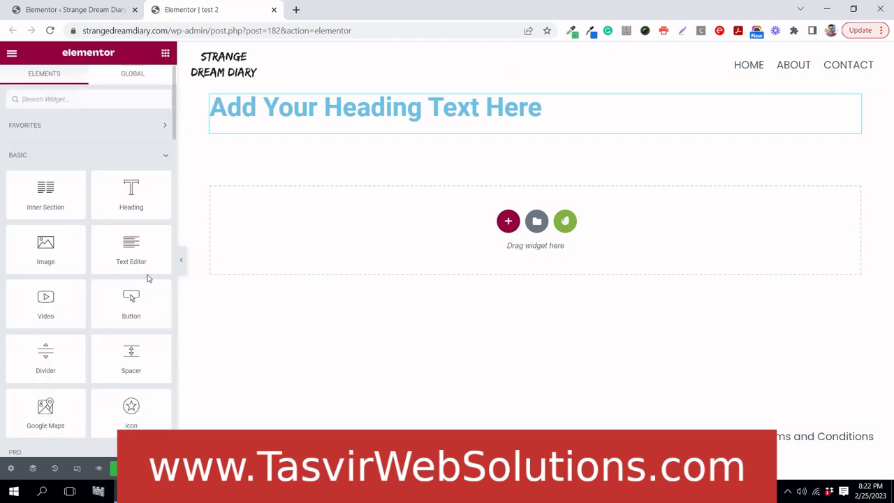
left_click_drag(151, 249, 325, 139)
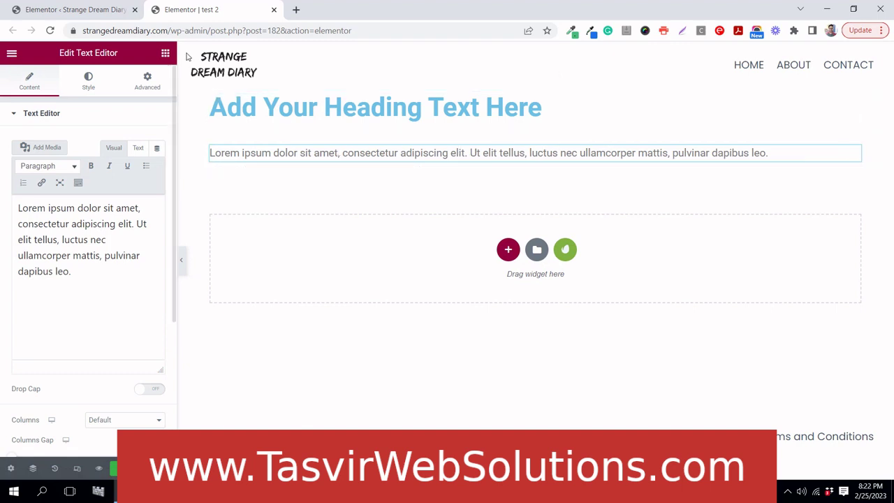
left_click(165, 53)
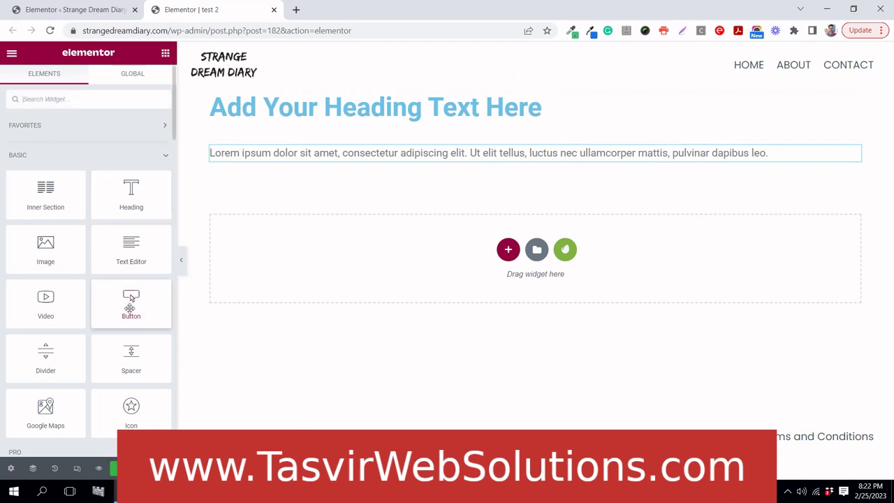
left_click_drag(130, 299, 315, 160)
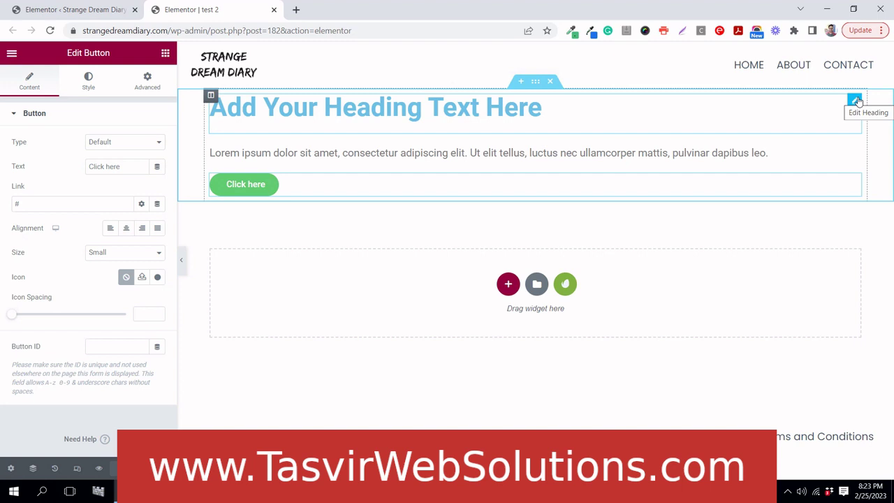
Check the heading's Style typography, which uses Roboto at weight 600
left_click(856, 101)
left_click(88, 80)
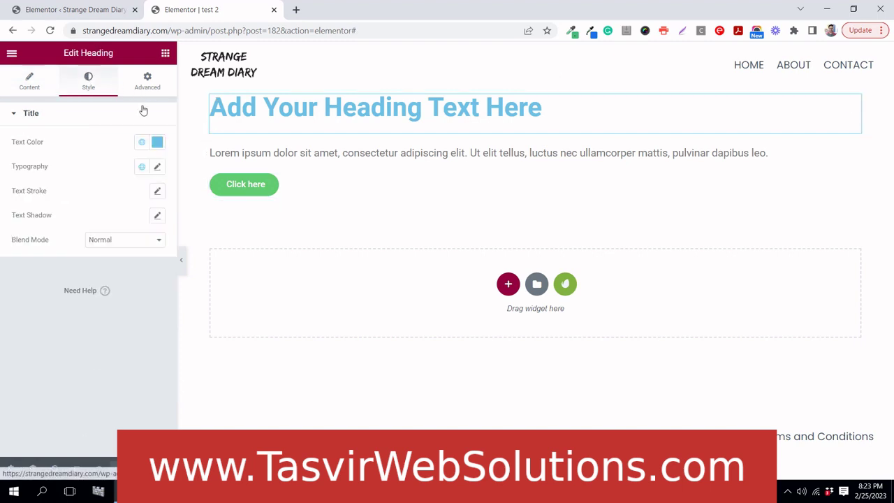
left_click(158, 168)
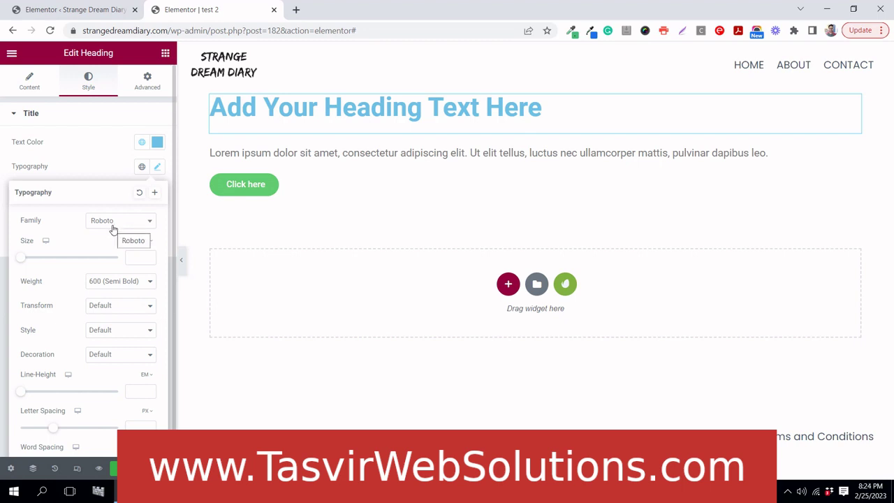
left_click(110, 165)
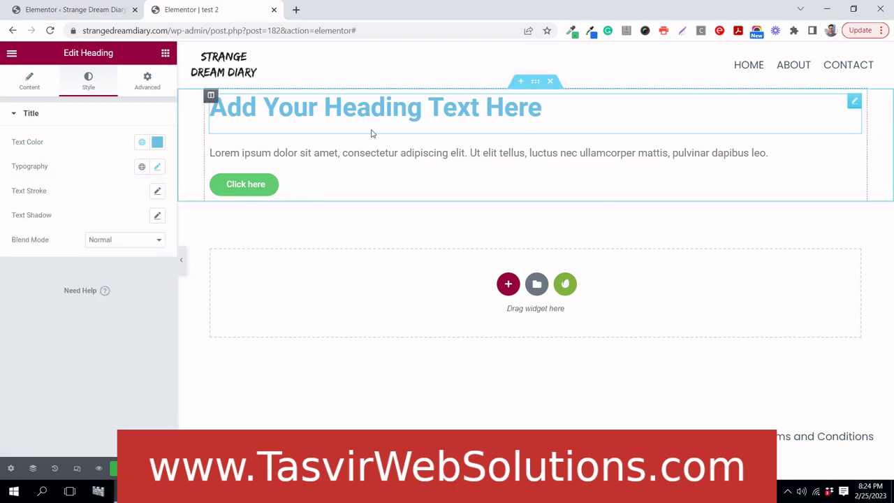
left_click(16, 56)
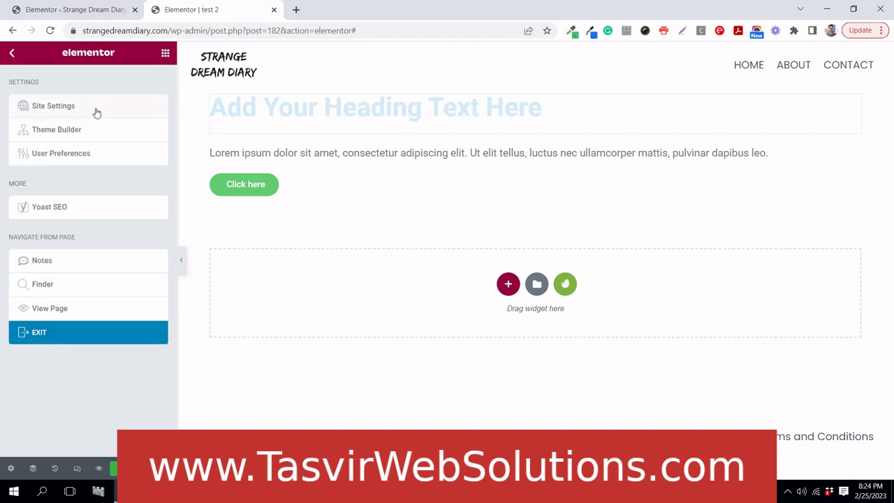
left_click(12, 53)
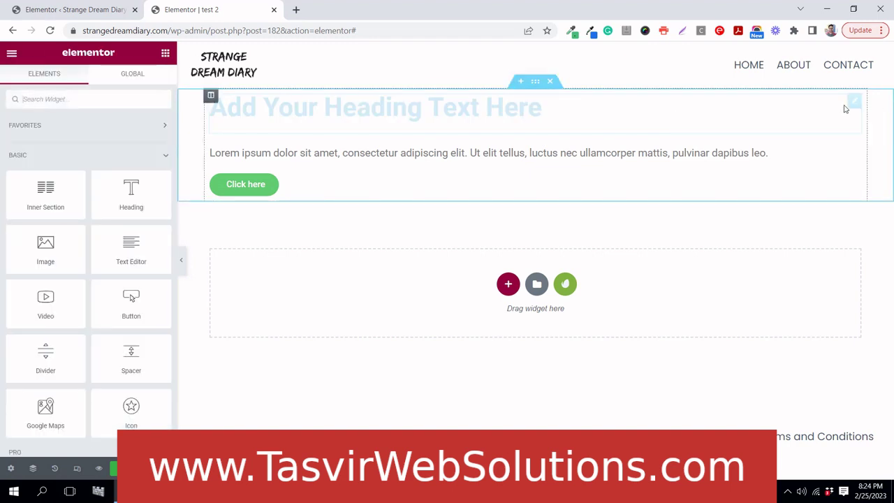
Make the heading an H1, then duplicate it and set the copy to H2
left_click(855, 102)
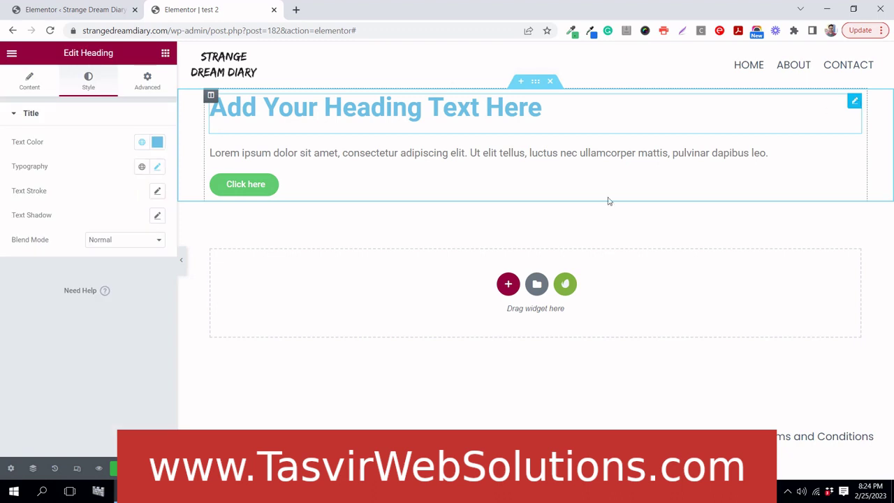
left_click(29, 83)
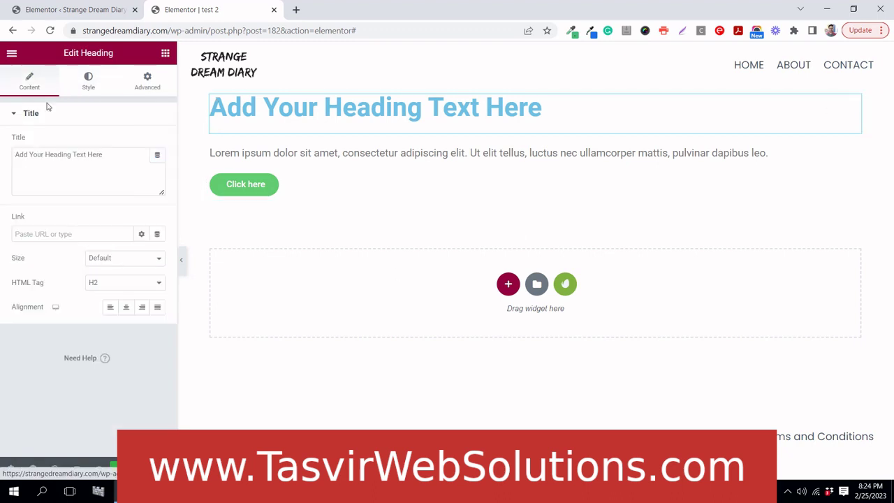
left_click(106, 282)
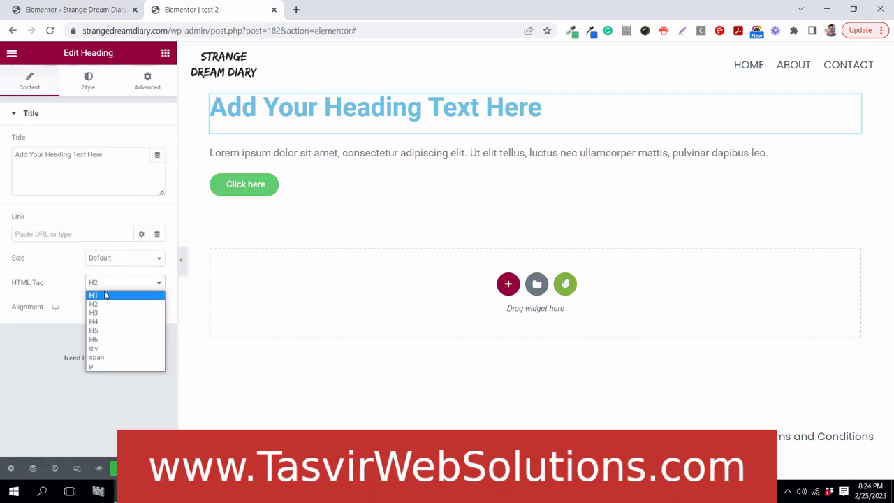
left_click(105, 294)
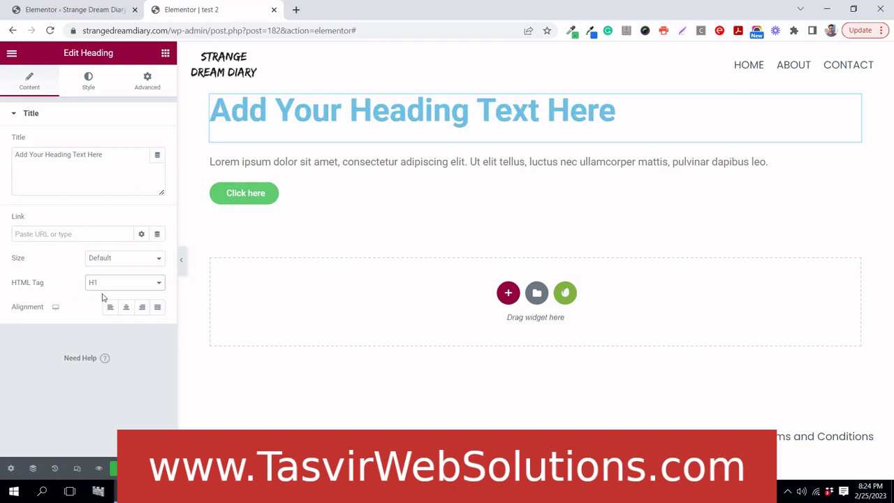
right_click(853, 104)
left_click(850, 130)
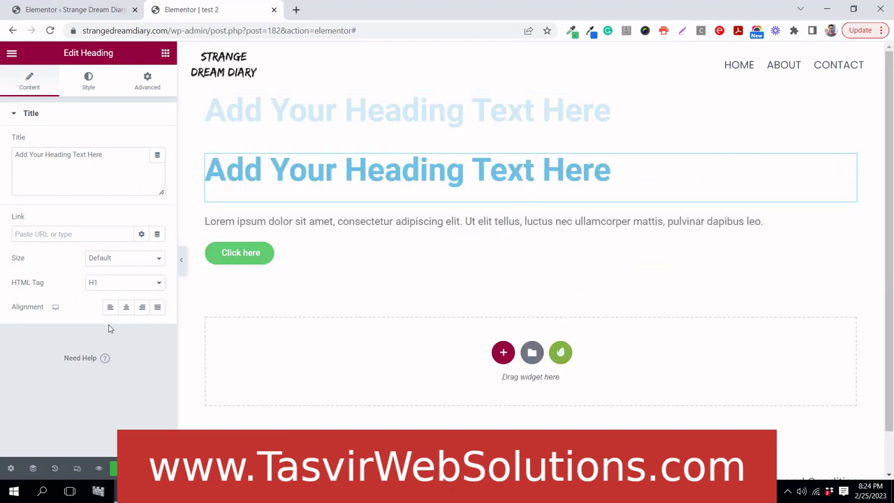
left_click(93, 284)
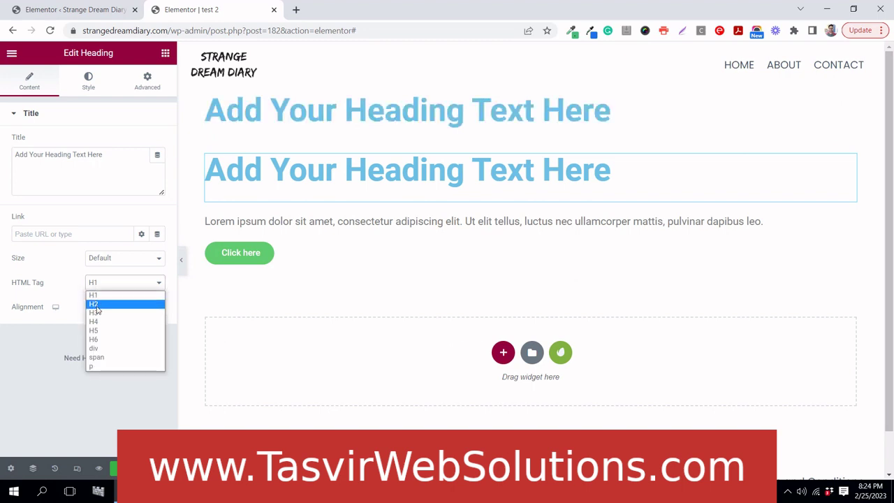
left_click(93, 304)
Duplicate the headings twice more, setting the copies to H3 and H4
right_click(849, 160)
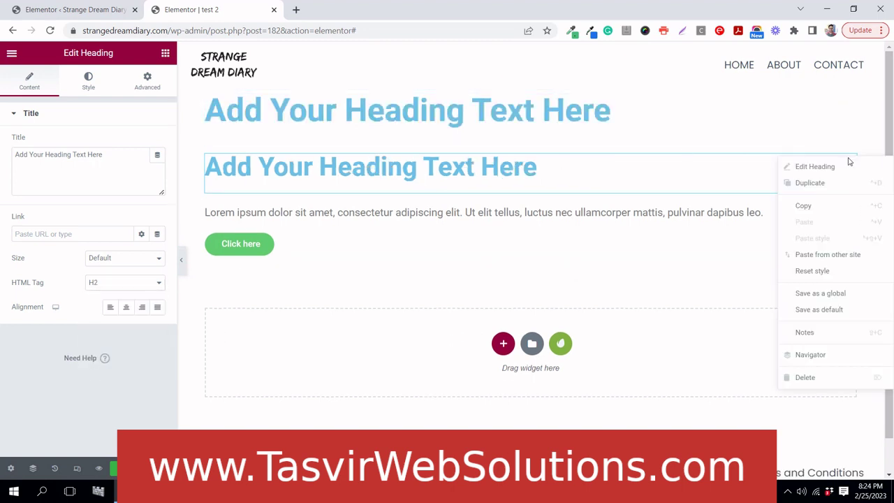
left_click(834, 185)
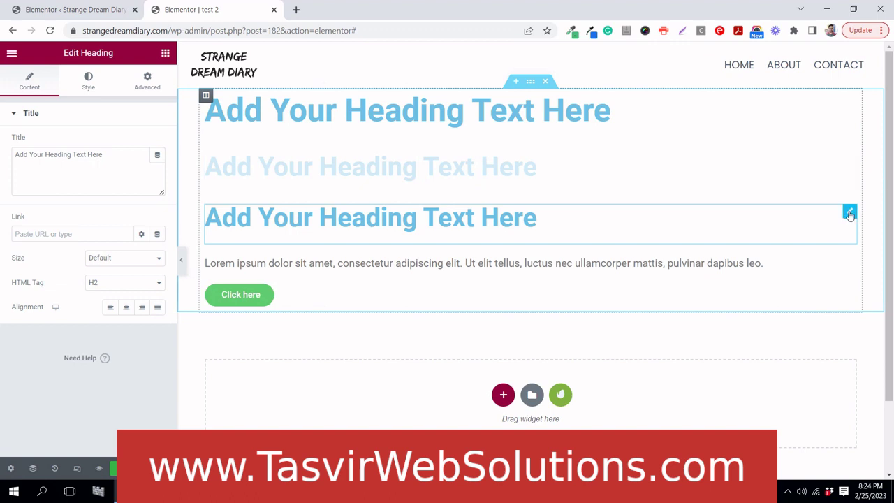
left_click(849, 214)
left_click(94, 281)
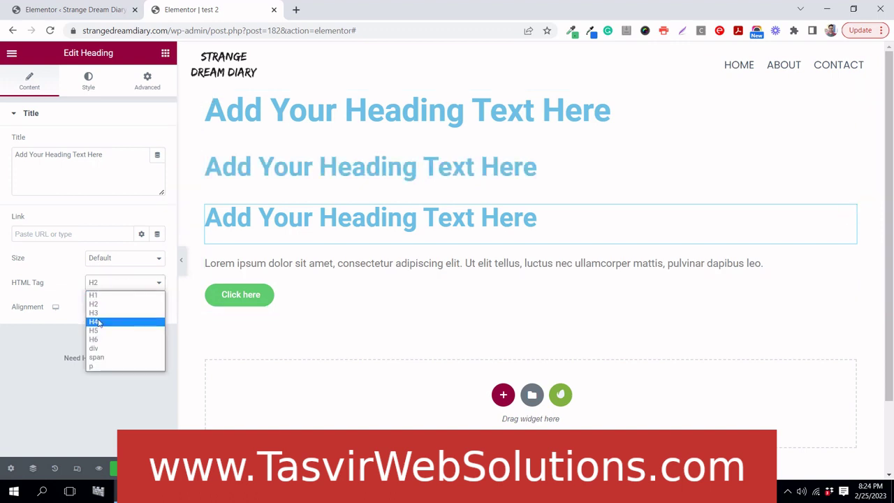
left_click(100, 313)
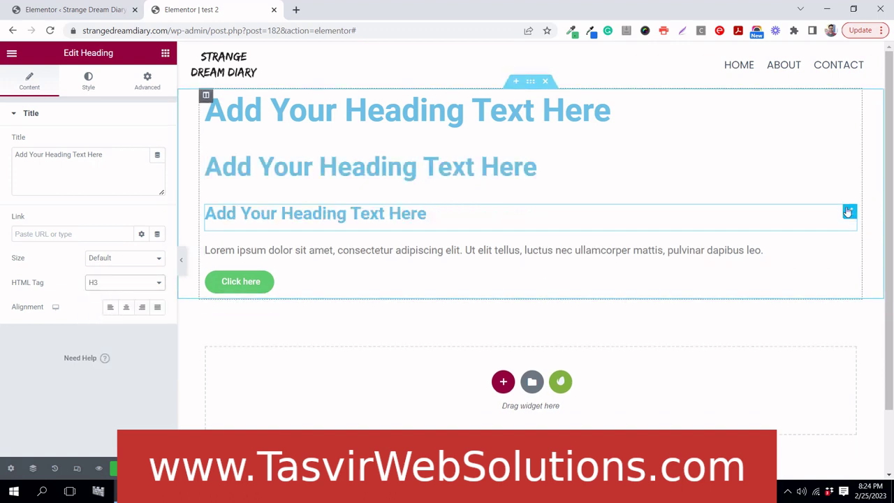
right_click(848, 211)
left_click(840, 235)
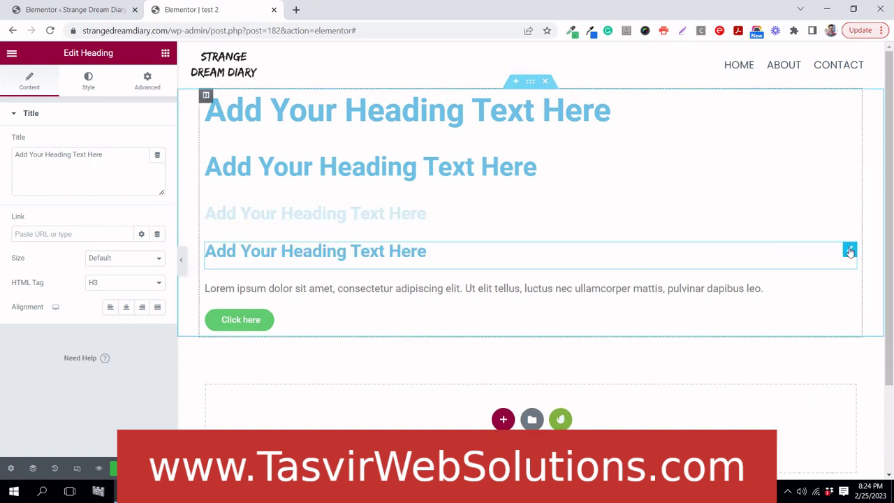
left_click(94, 283)
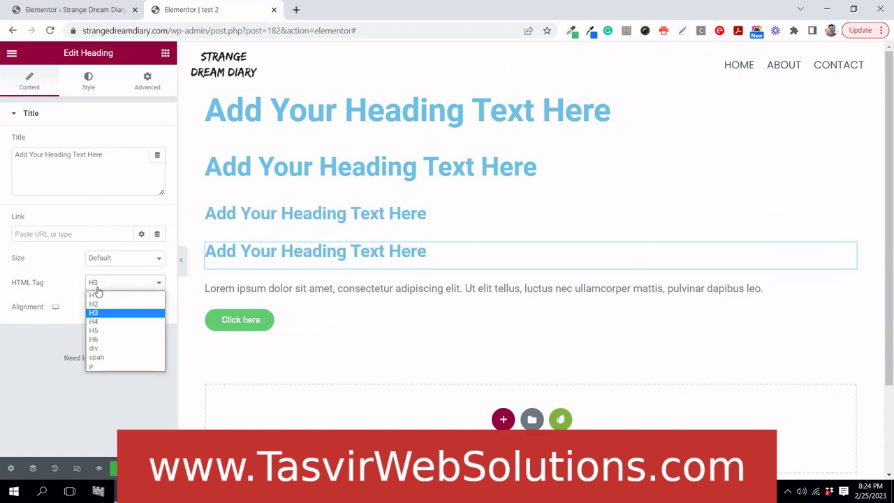
left_click(102, 321)
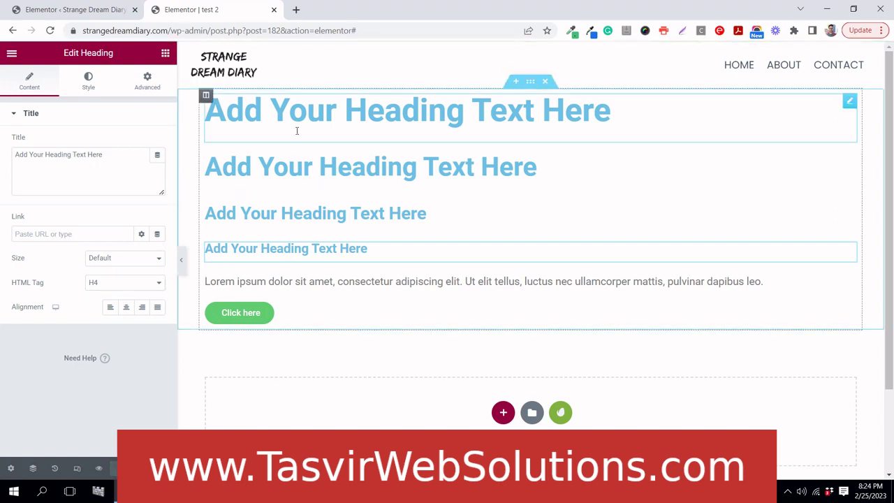
Set the Site Settings Body Typography font family to Poor Story
left_click(13, 54)
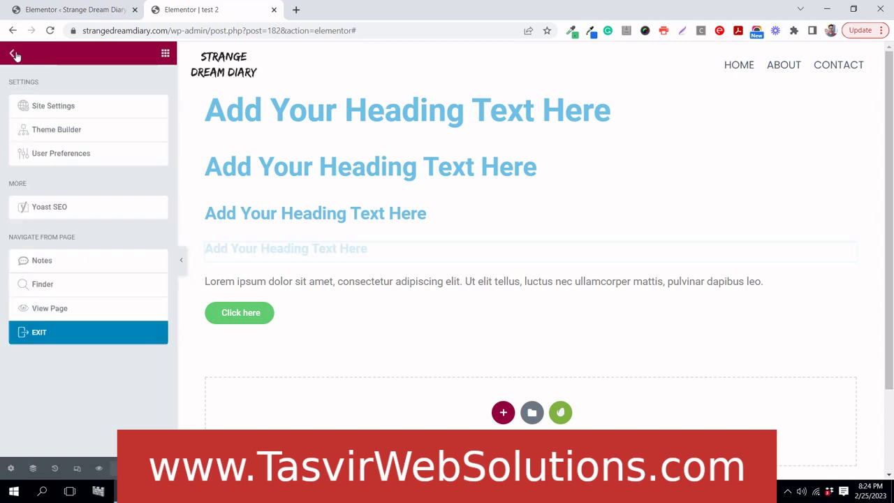
left_click(65, 105)
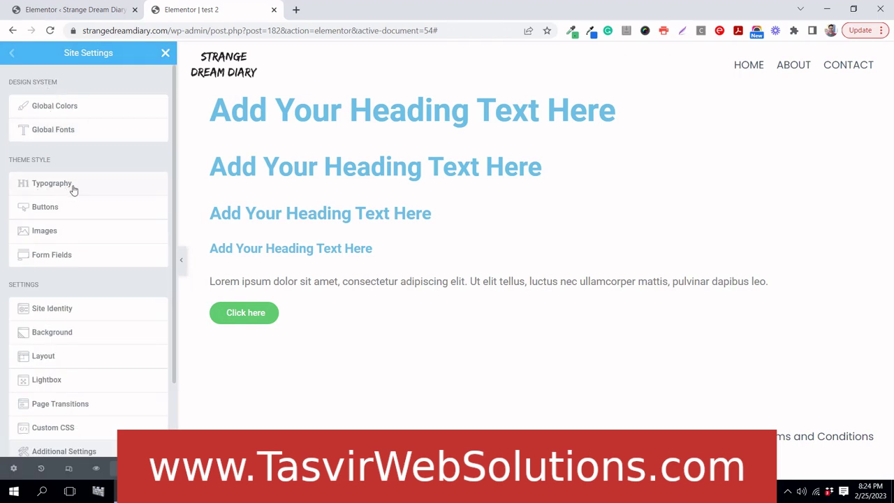
left_click(73, 188)
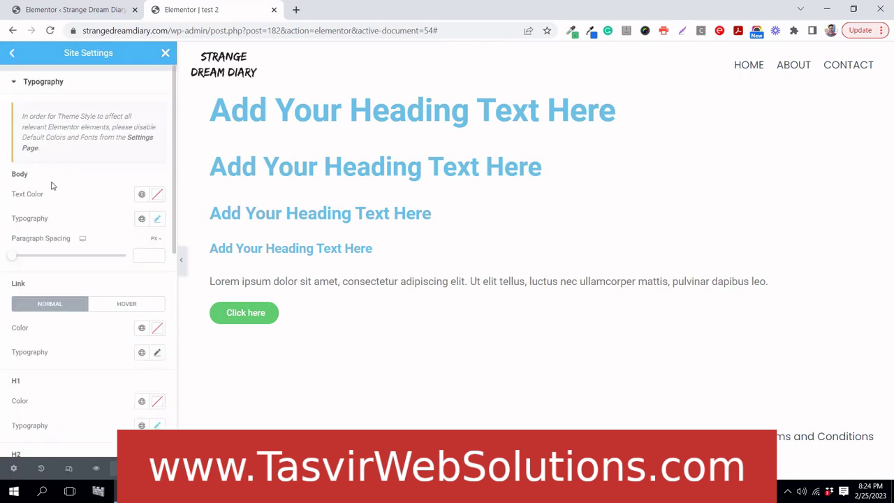
left_click(158, 220)
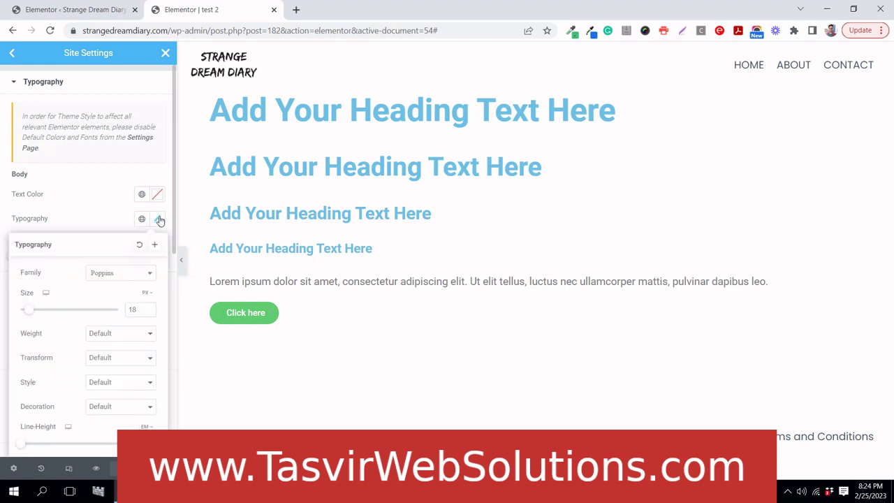
left_click(128, 278)
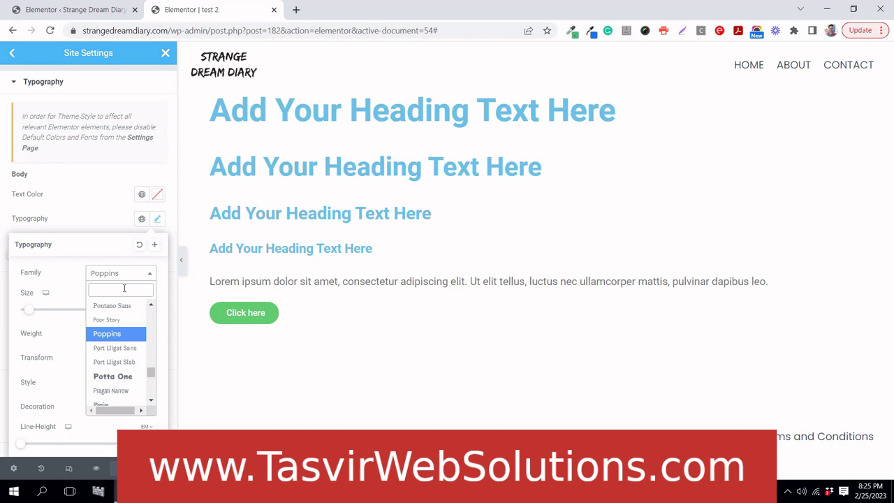
type("popp")
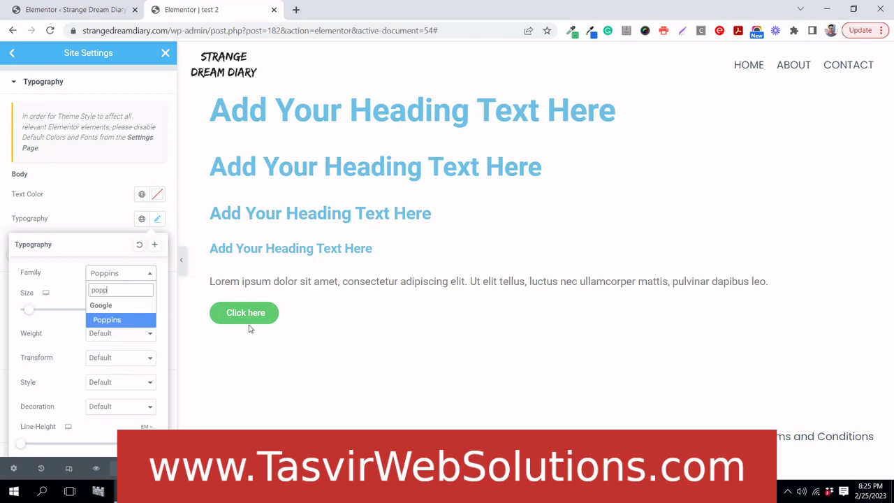
left_click(145, 321)
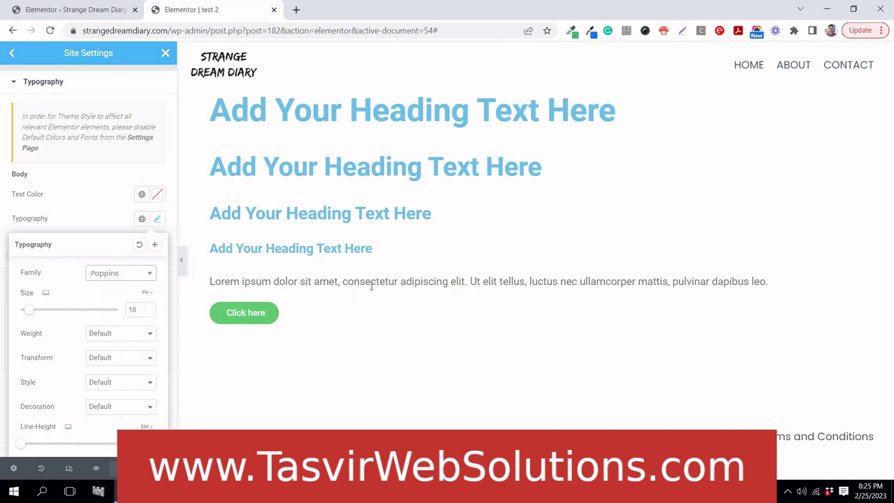
left_click(123, 279)
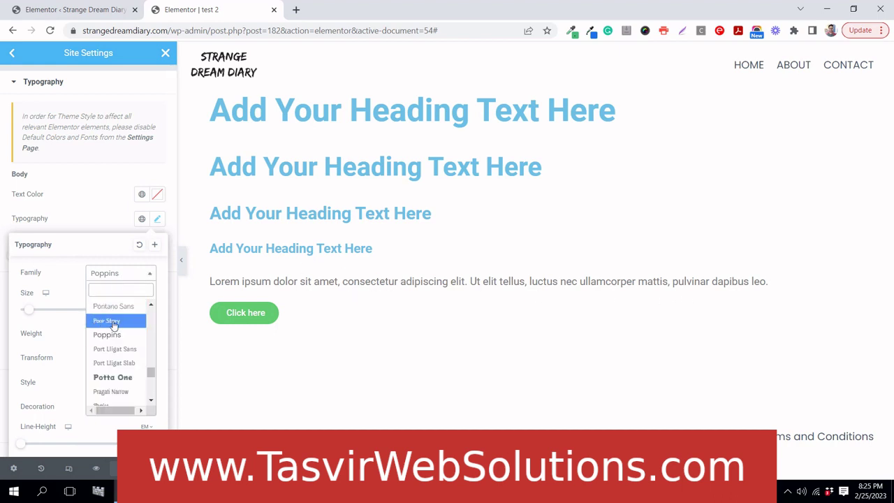
left_click(113, 324)
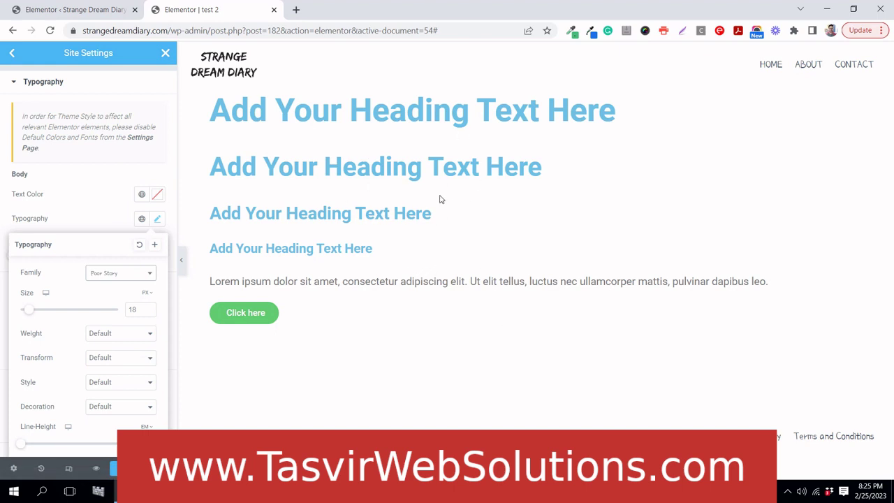
left_click(122, 218)
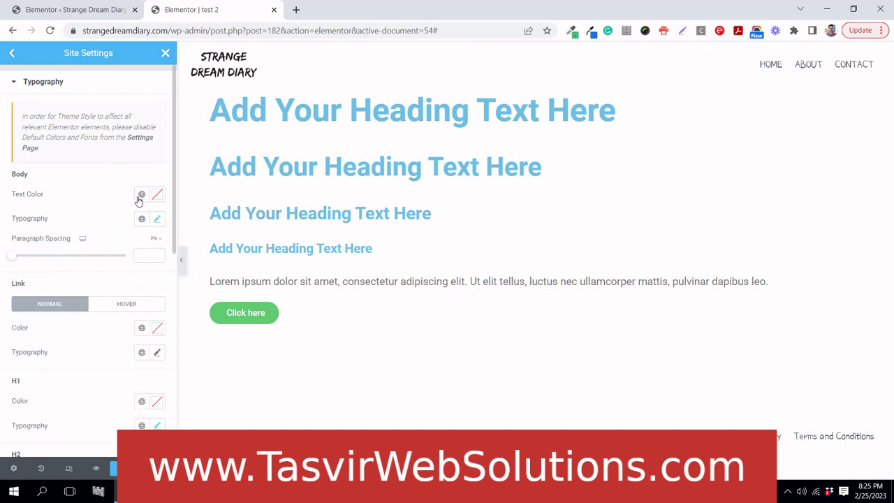
Assign the global Theme Accent colour to Body Text Color
left_click(142, 194)
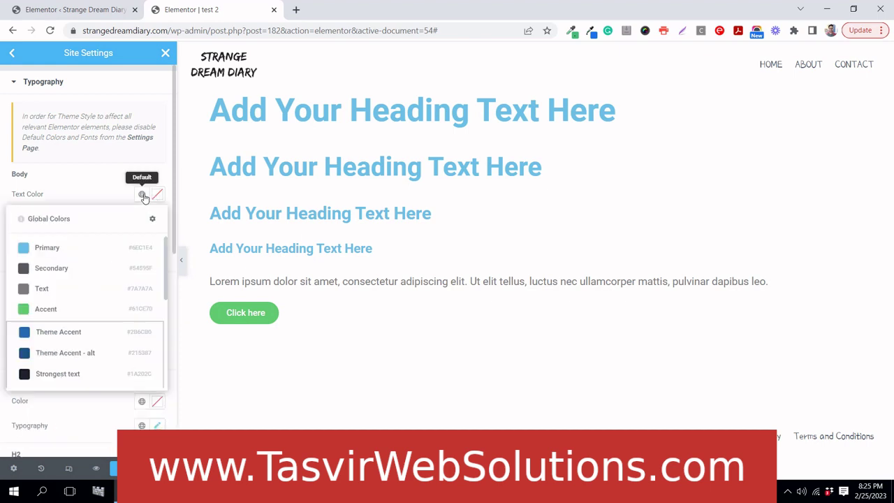
left_click(71, 336)
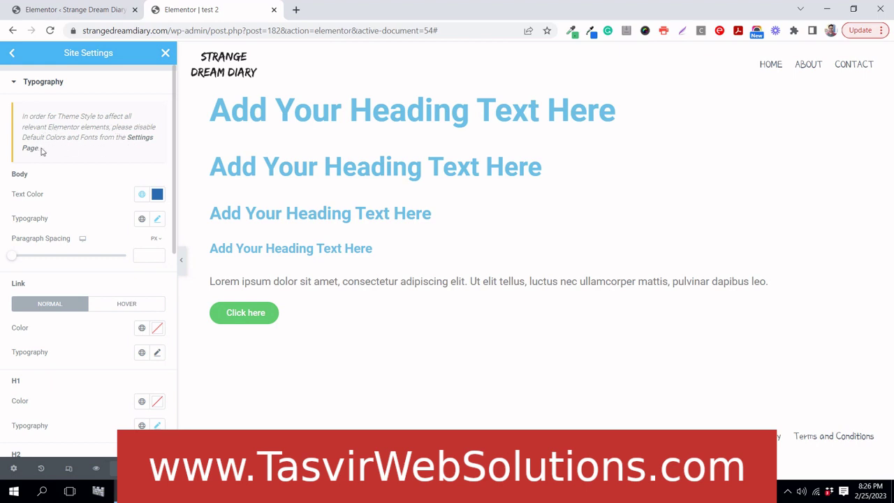
Enable Disable Default Colors and Disable Default Fonts, save, and return to the editor
left_click(142, 145)
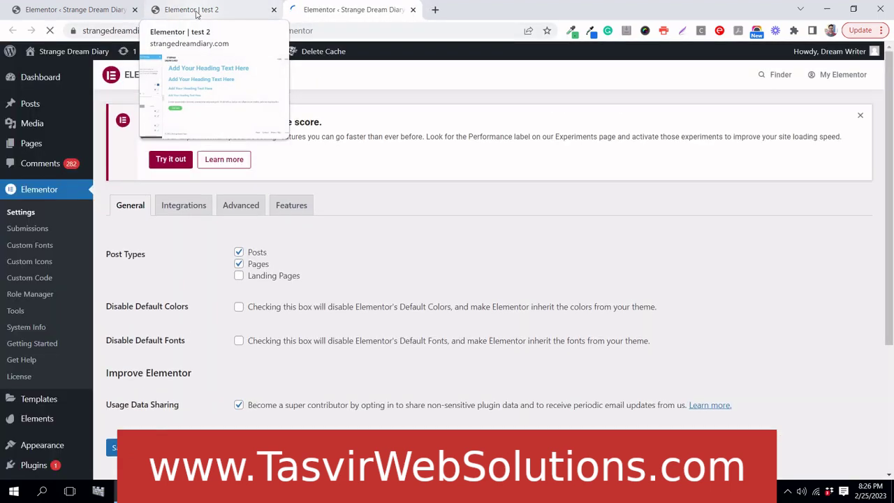
left_click(239, 307)
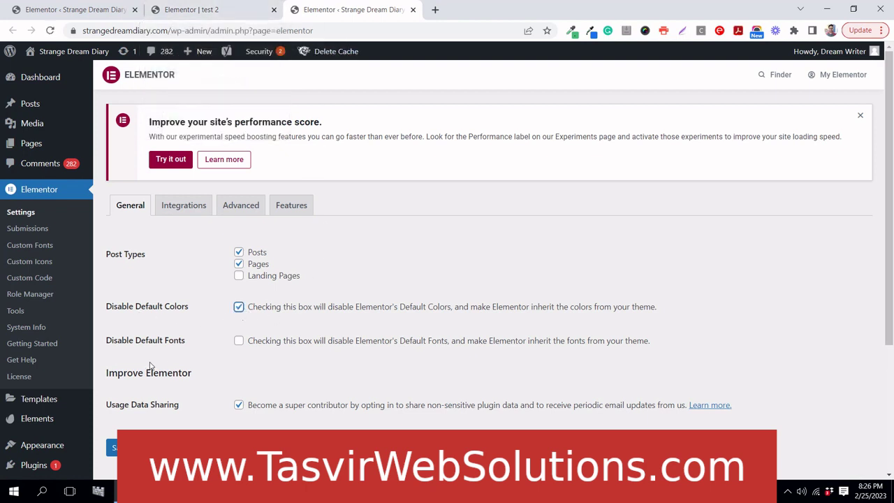
left_click(238, 341)
left_click(112, 447)
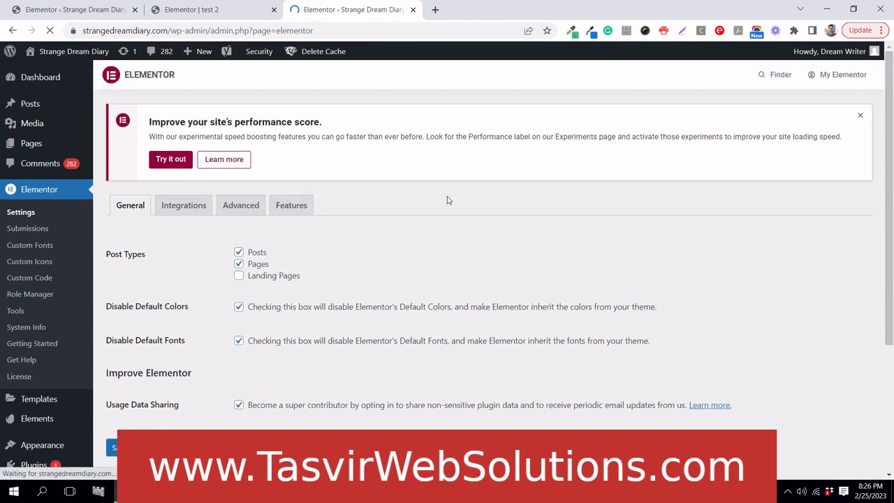
mouse_move(339, 51)
left_click(241, 10)
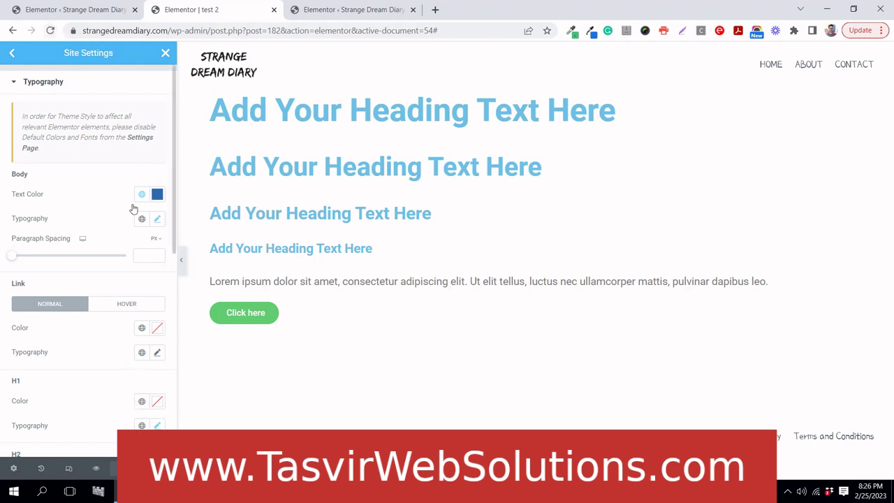
Reload the editor and confirm Body Typography still shows Poor Story
left_click(158, 220)
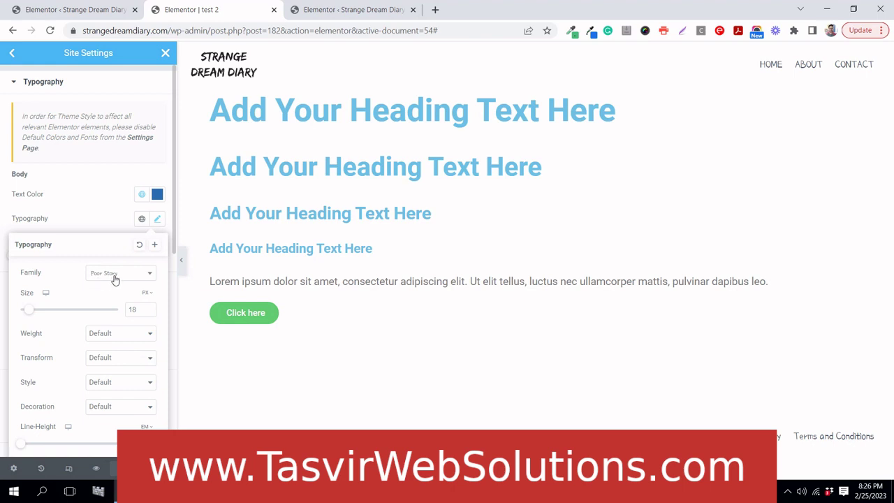
left_click(133, 213)
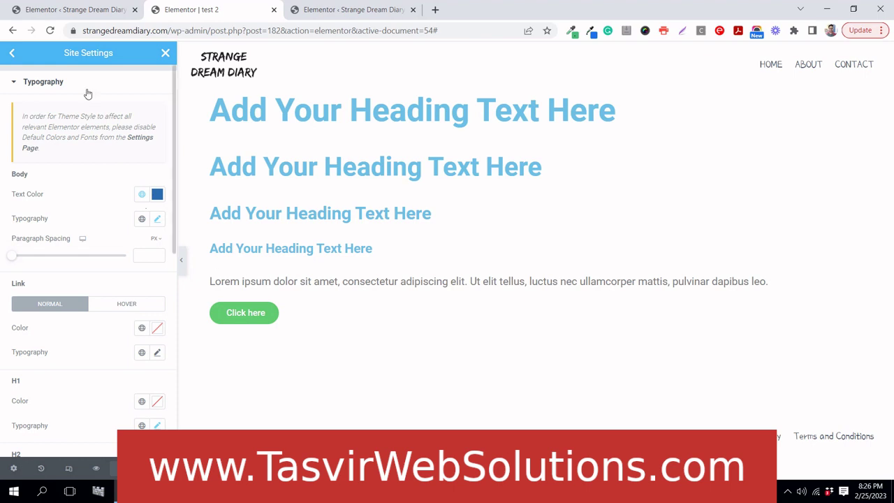
left_click(51, 31)
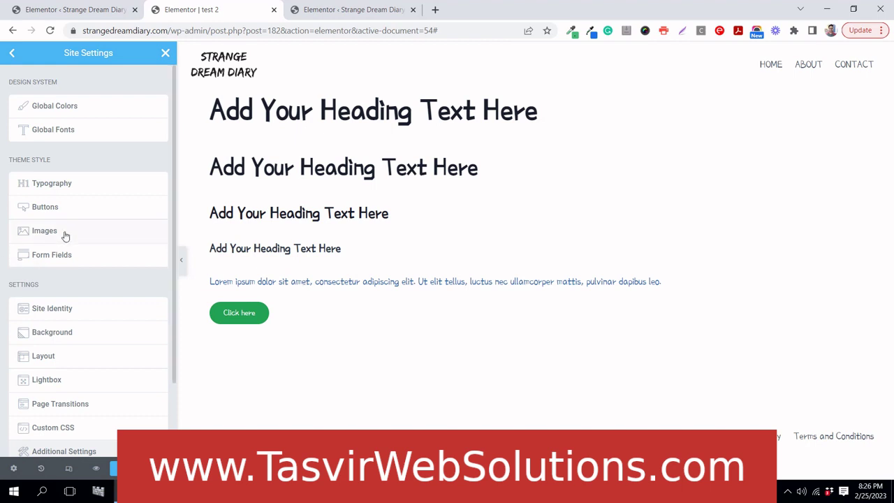
left_click(66, 194)
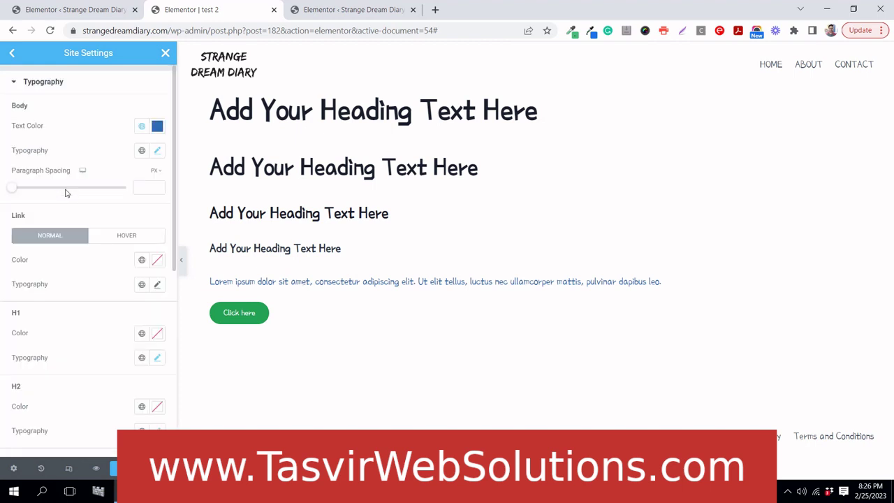
left_click(157, 151)
left_click(118, 206)
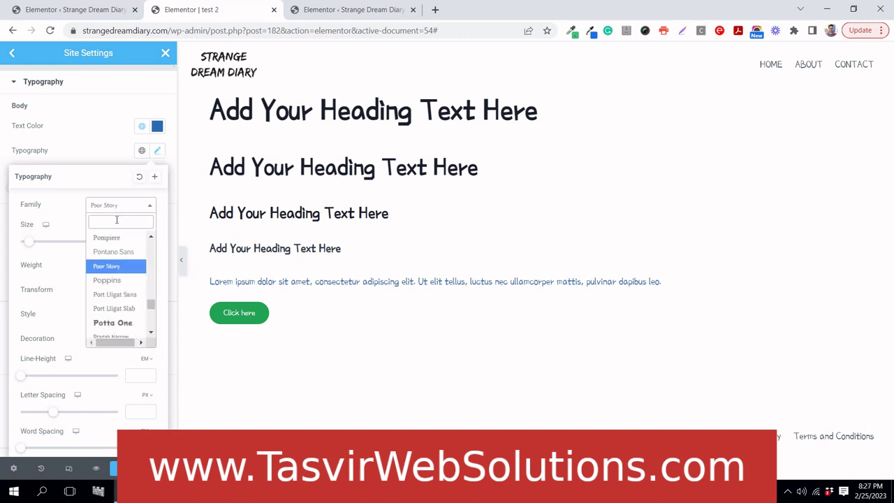
left_click(70, 149)
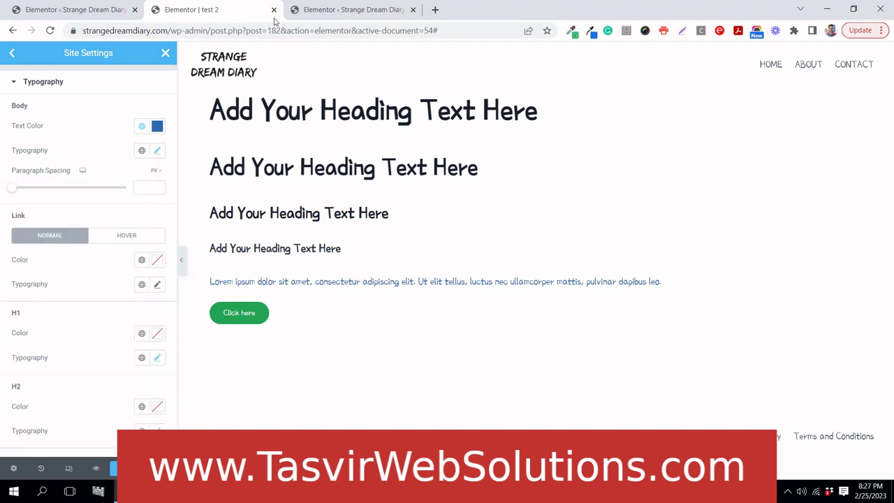
Review the saved Elementor Settings tab with both Disable options ticked, then return to the editor
left_click(59, 13)
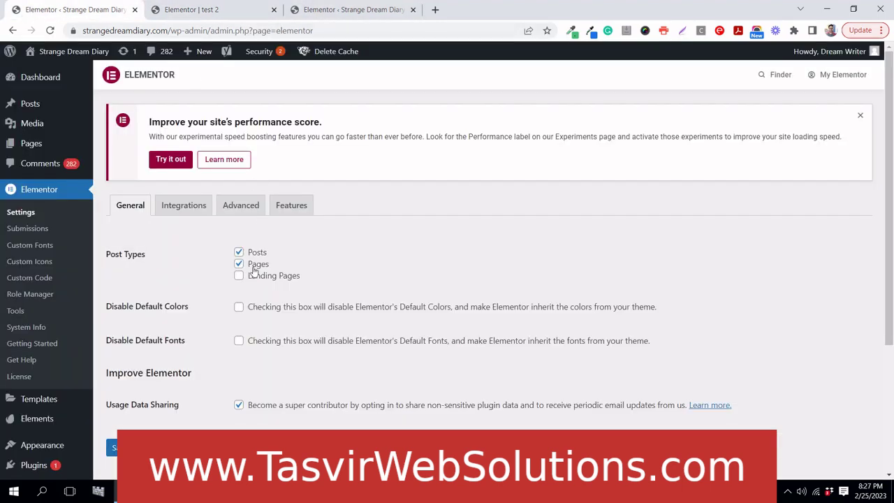
left_click(350, 10)
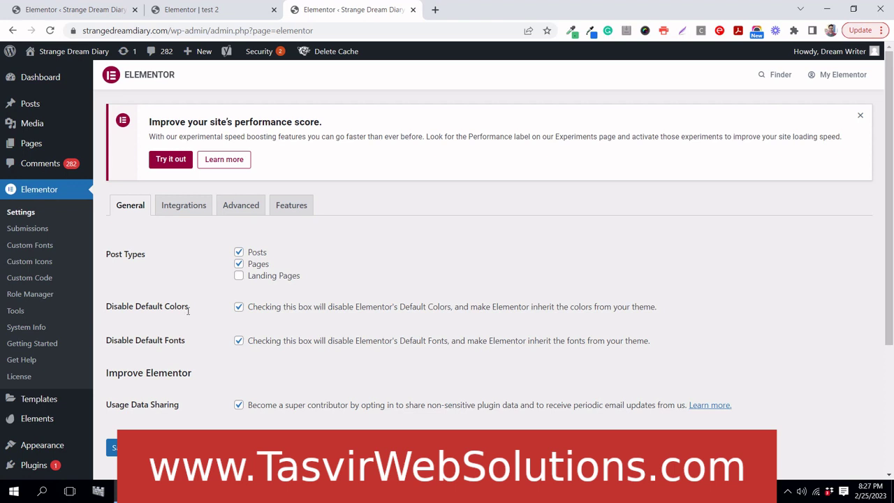
left_click(189, 10)
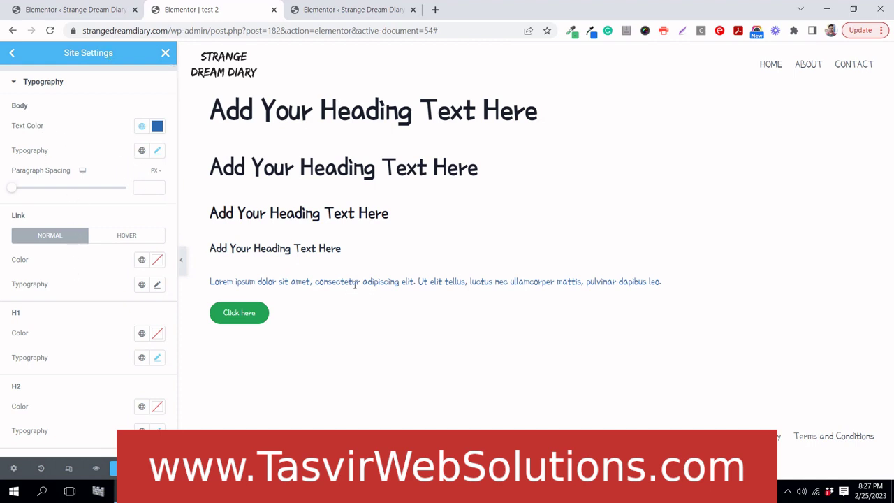
Change the Body Typography family to Poppins and save with Ctrl+S
left_click(157, 150)
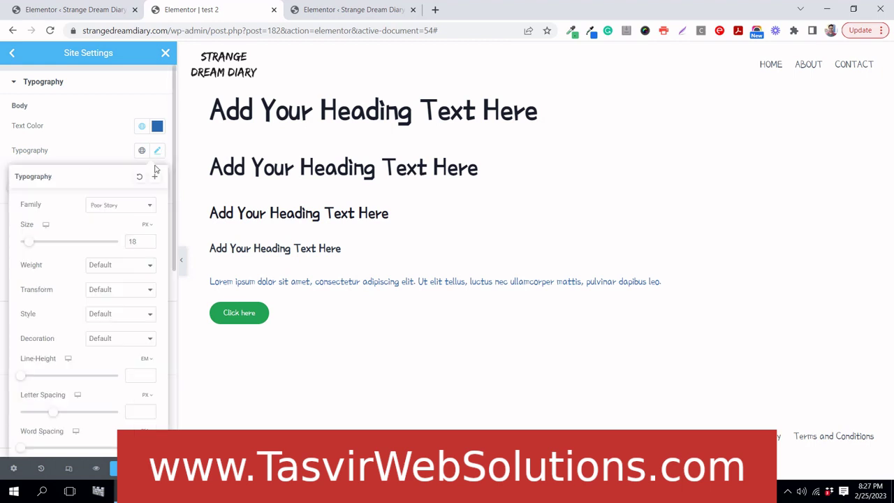
left_click(119, 207)
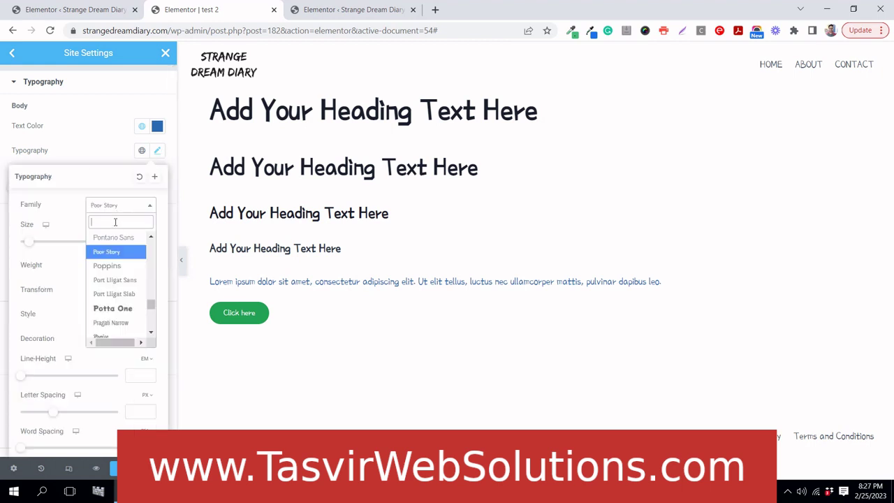
type("popp")
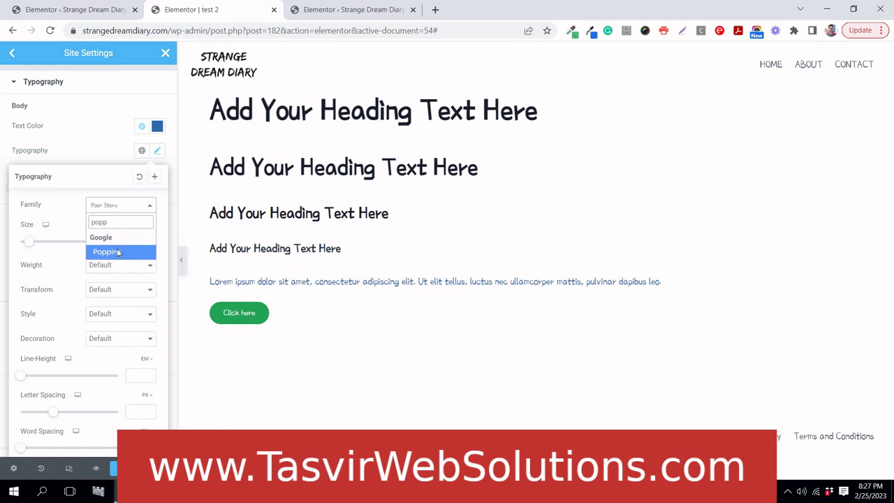
left_click(115, 252)
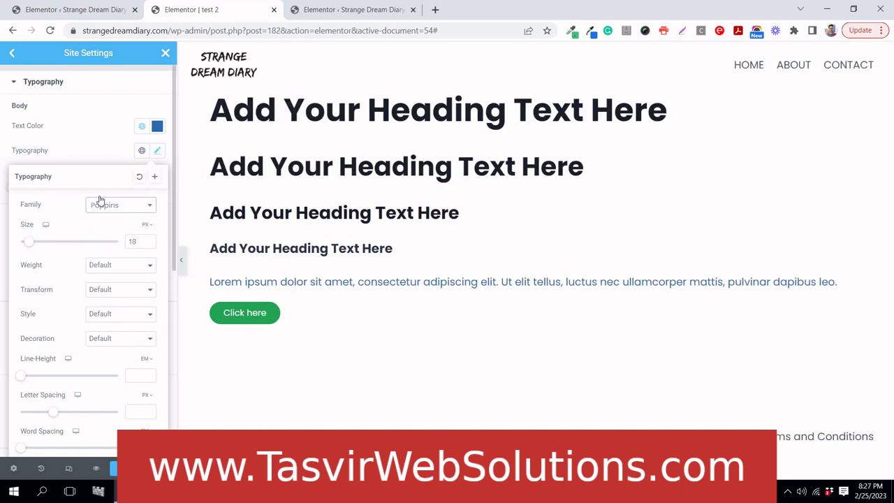
left_click(104, 152)
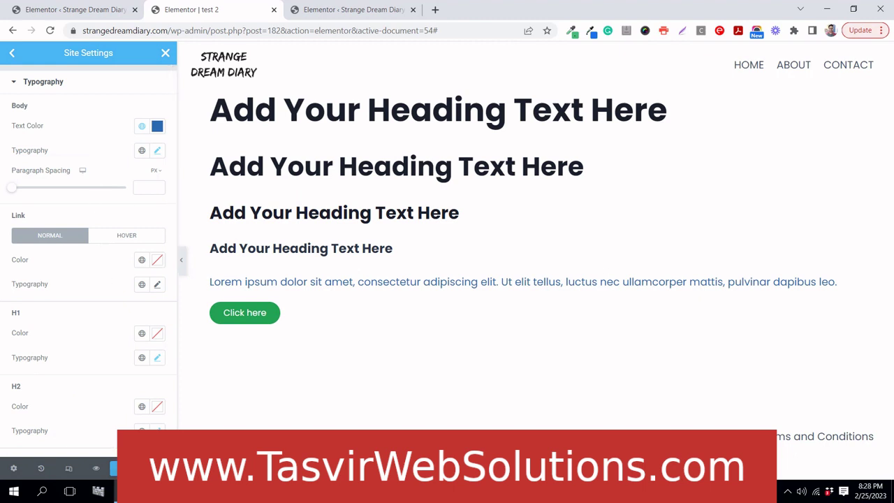
key("ctrl+s")
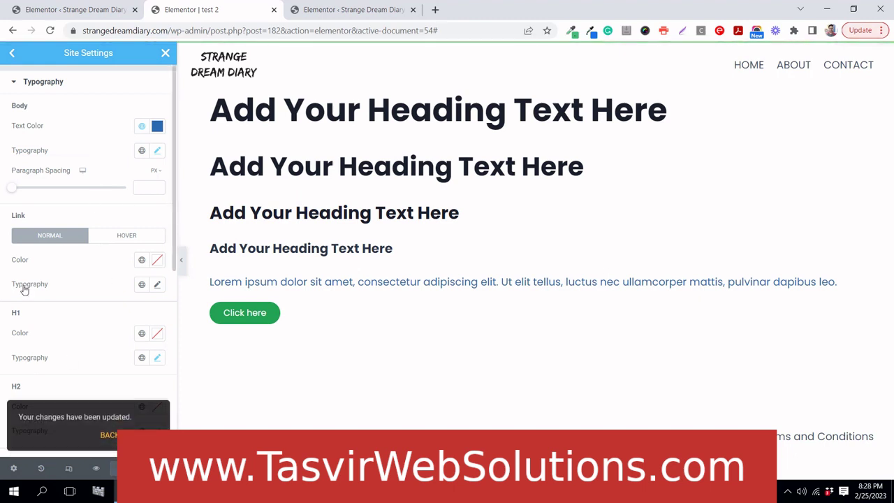
Lower the H1 Typography size from 55 to 50 px
scroll(11, 212, "down", 1)
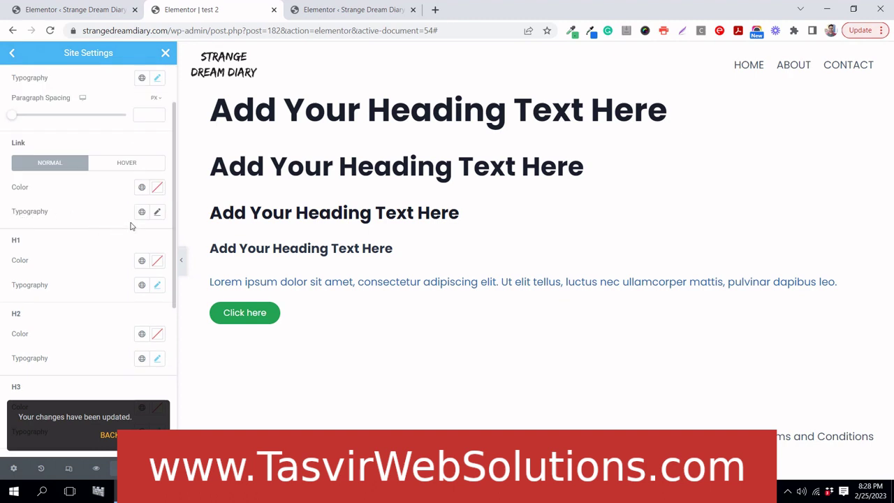
left_click(158, 285)
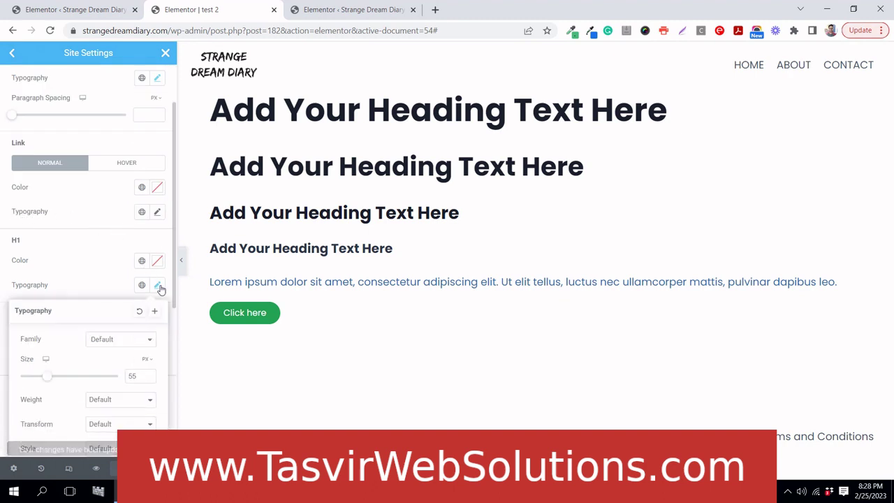
left_click(148, 379)
left_click(148, 379)
left_click(148, 379)
left_click(148, 379)
left_click(148, 379)
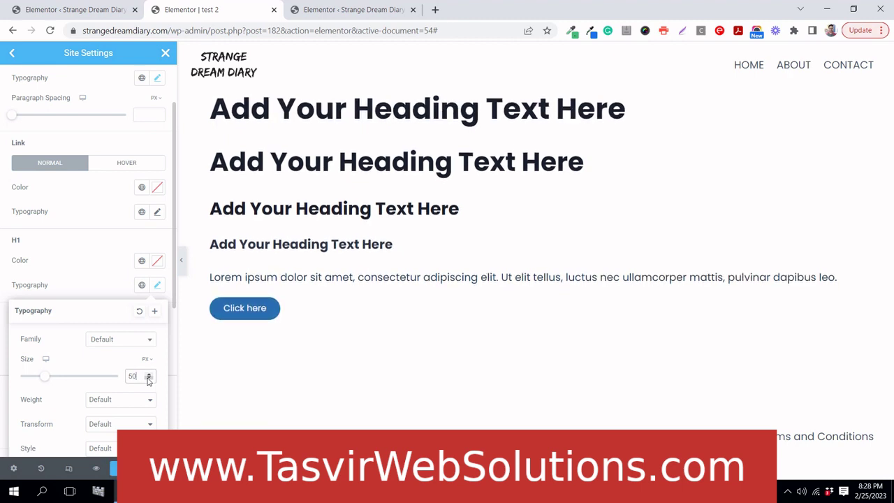
left_click(99, 292)
Lower the H2 Typography size from 45 to 42 px
scroll(139, 311, "down", 2)
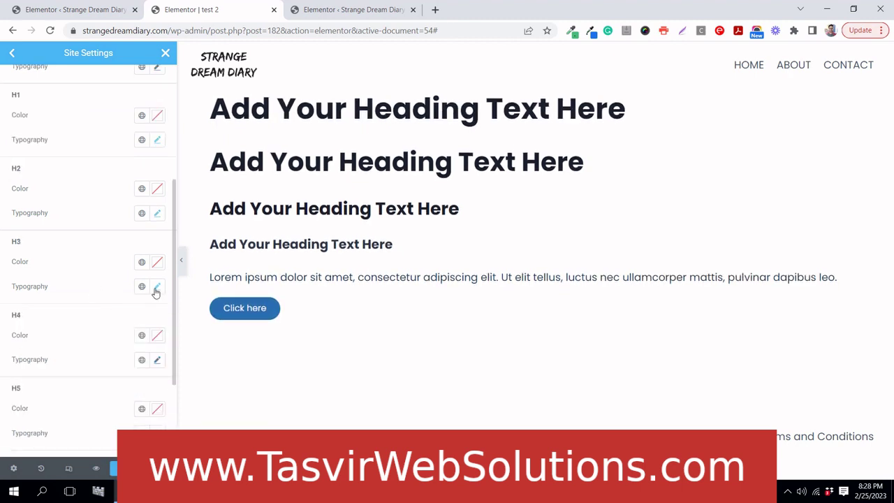
left_click(157, 286)
left_click(95, 289)
left_click(156, 213)
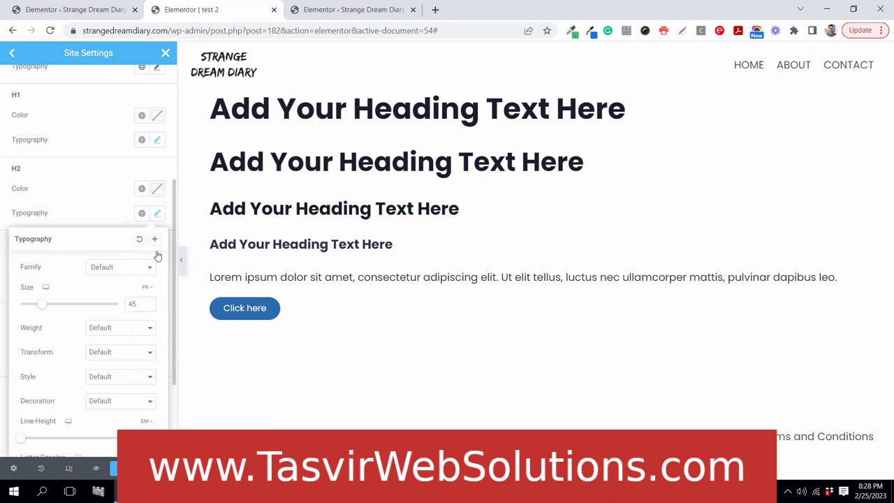
left_click(148, 308)
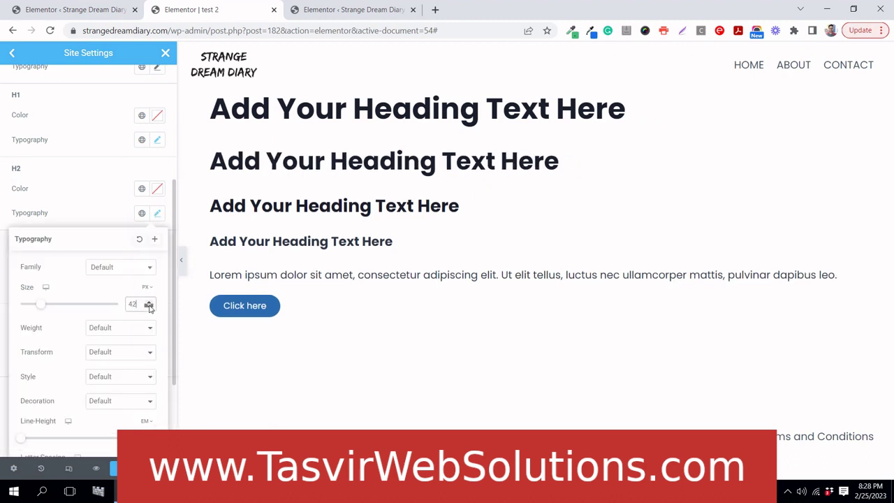
left_click(149, 307)
left_click(149, 307)
left_click(49, 185)
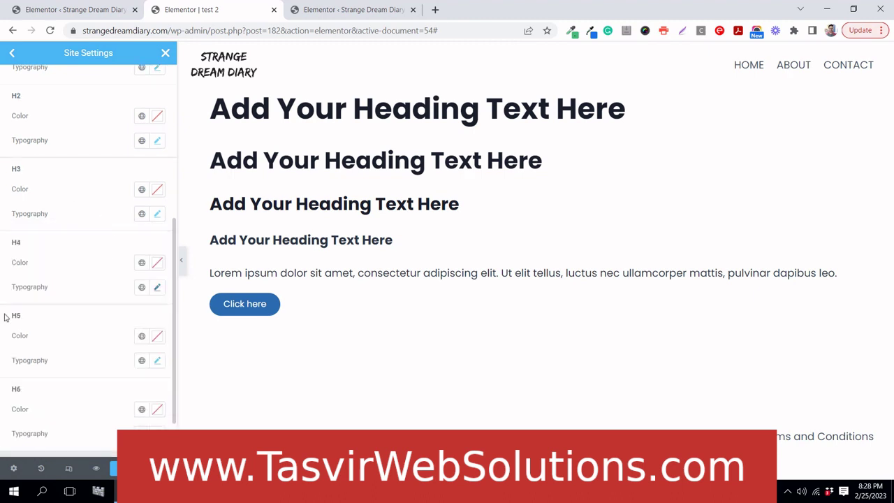
scroll(7, 316, "up", 5)
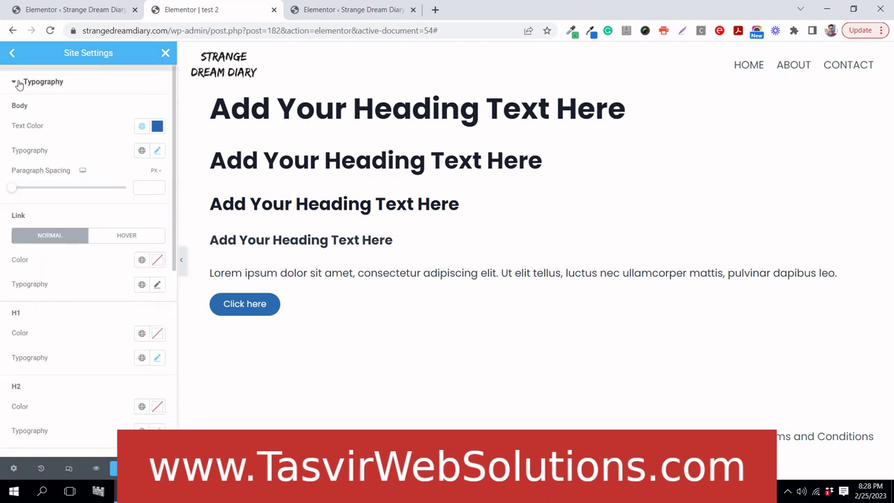
In Site Settings Theme Style Buttons, apply Theme Accent as the button background colour
left_click(12, 54)
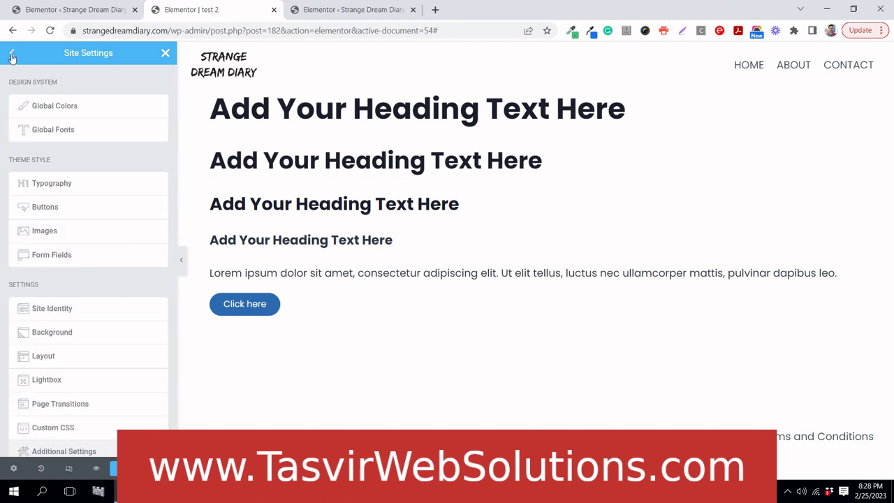
left_click(94, 210)
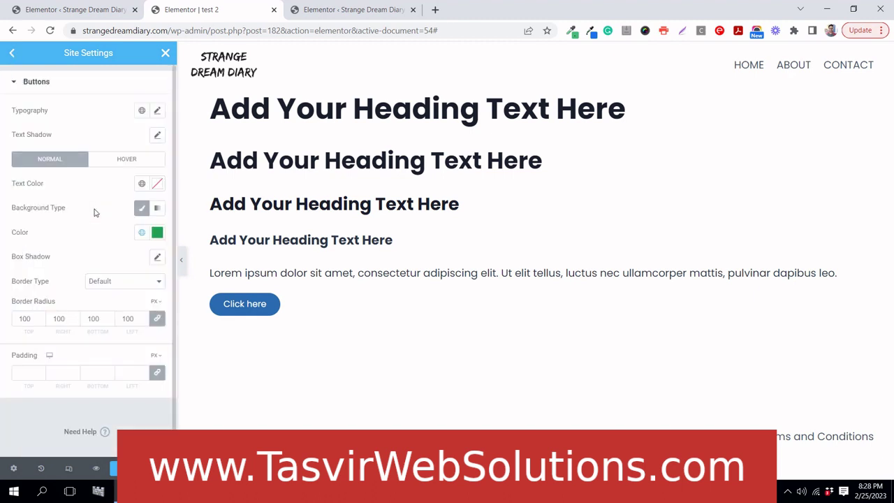
left_click(141, 232)
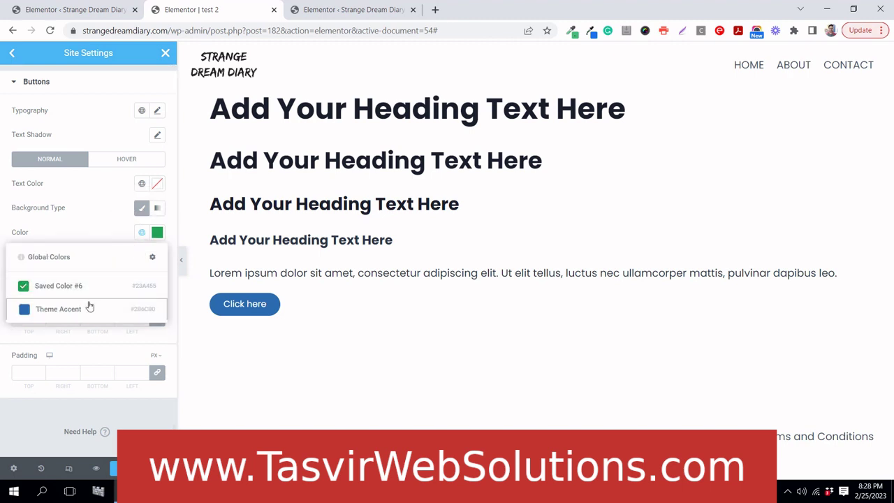
left_click(99, 229)
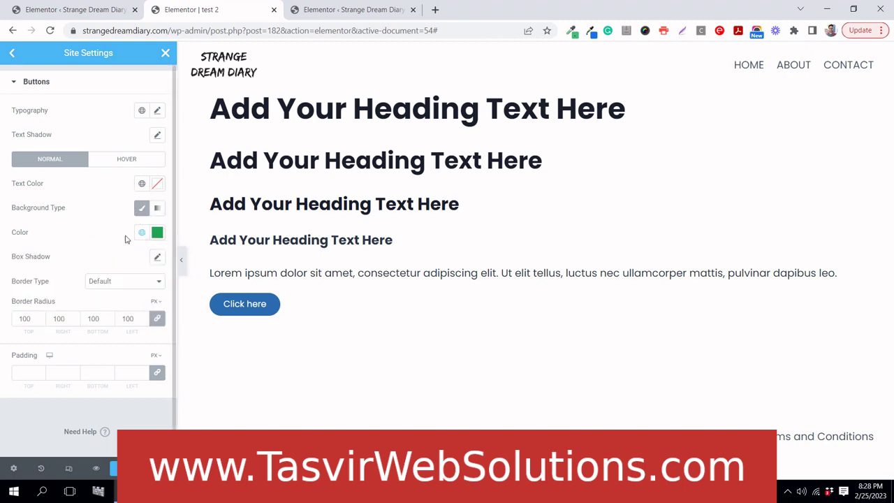
left_click(142, 232)
left_click(80, 310)
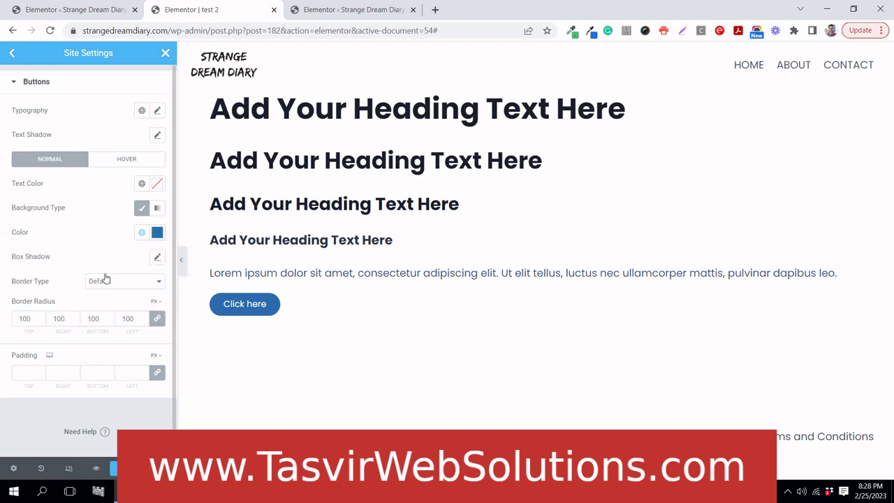
Switch the button background to green Saved Color #6, then review the hover state
left_click(141, 233)
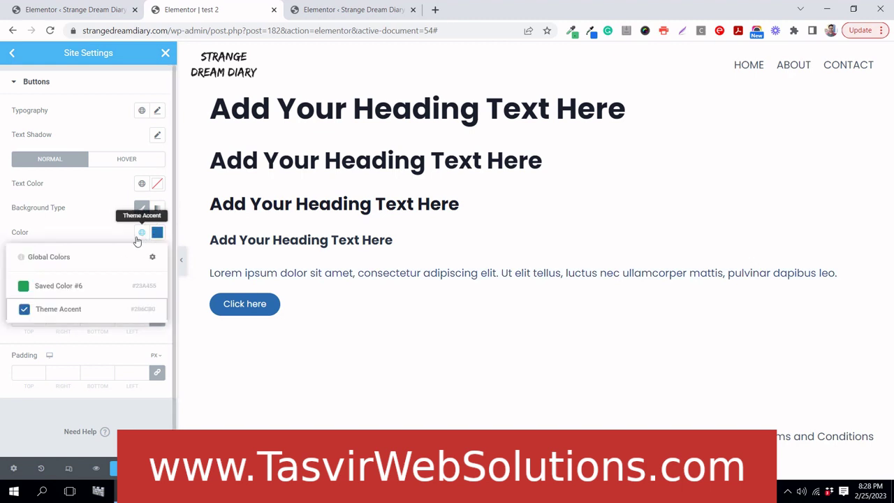
left_click(90, 286)
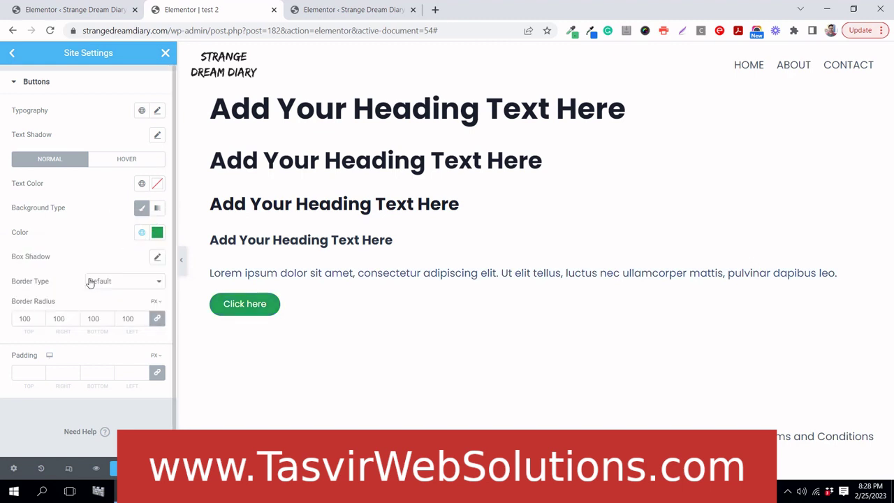
left_click(121, 161)
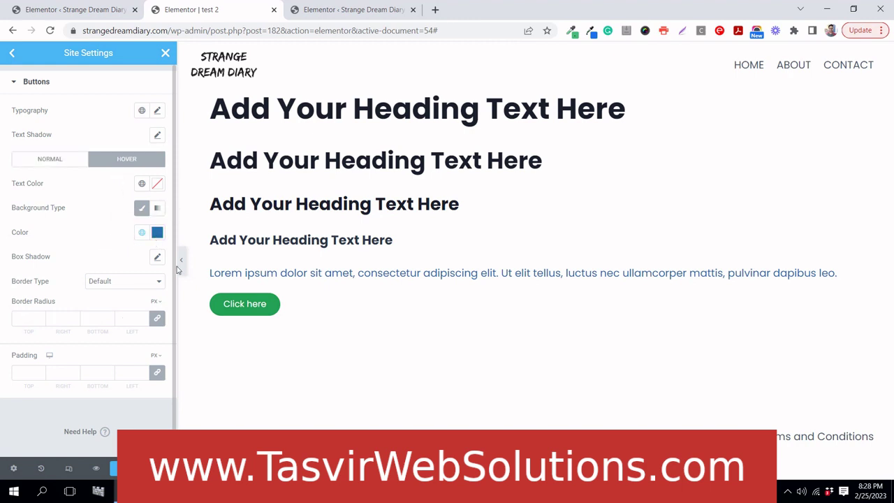
left_click(56, 161)
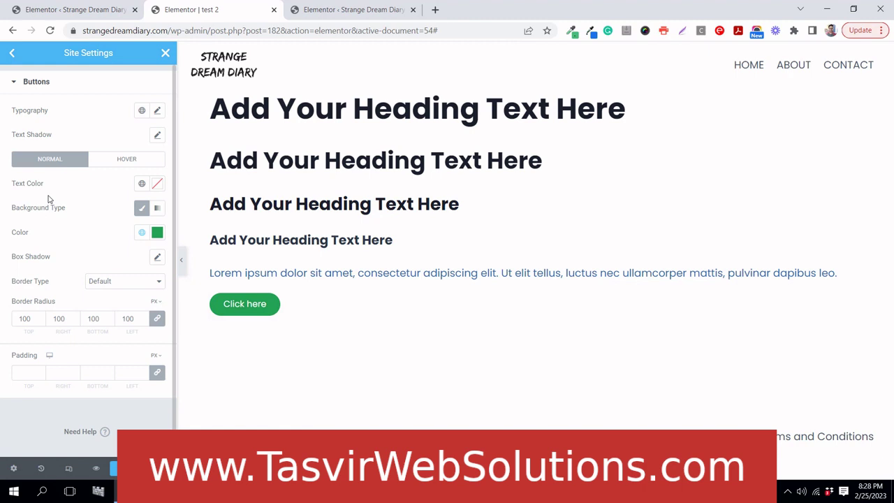